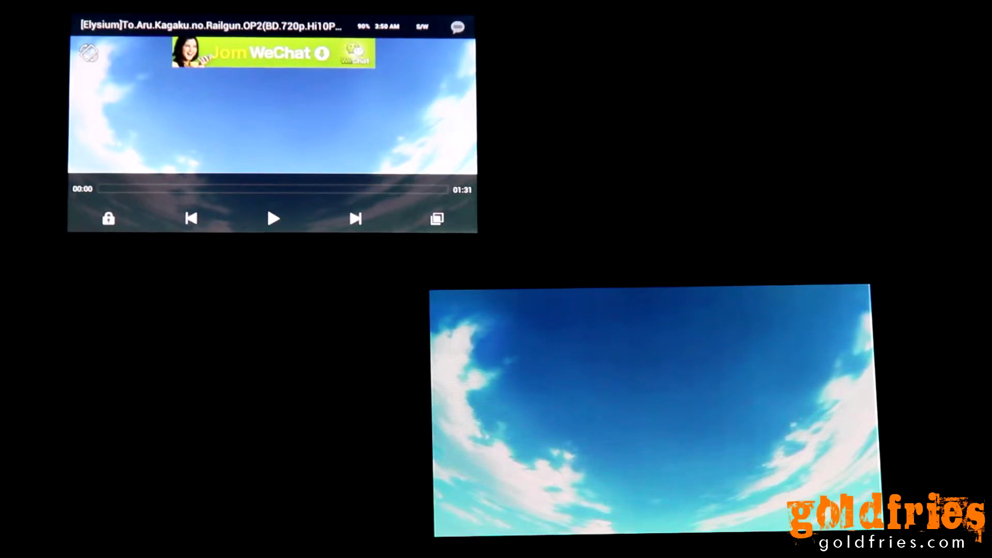
Reveal both phones' playback controls and start the Railgun opening on both together
left_click(288, 85)
left_click(698, 365)
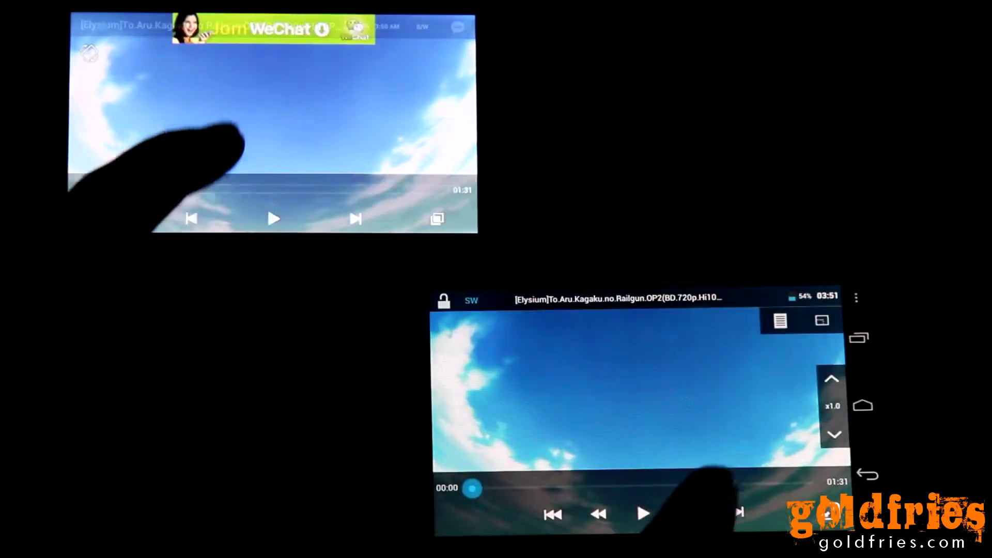
left_click(222, 92)
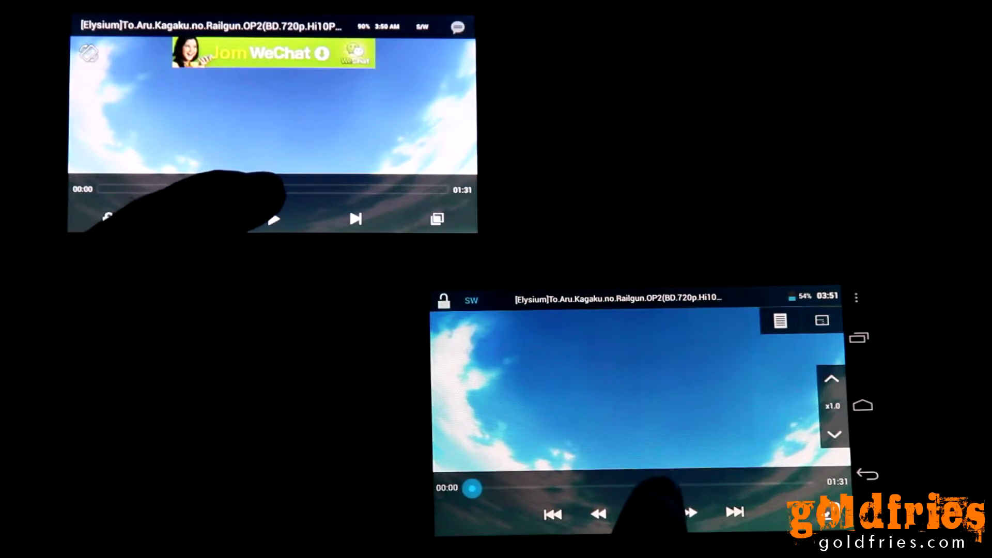
left_click(644, 511)
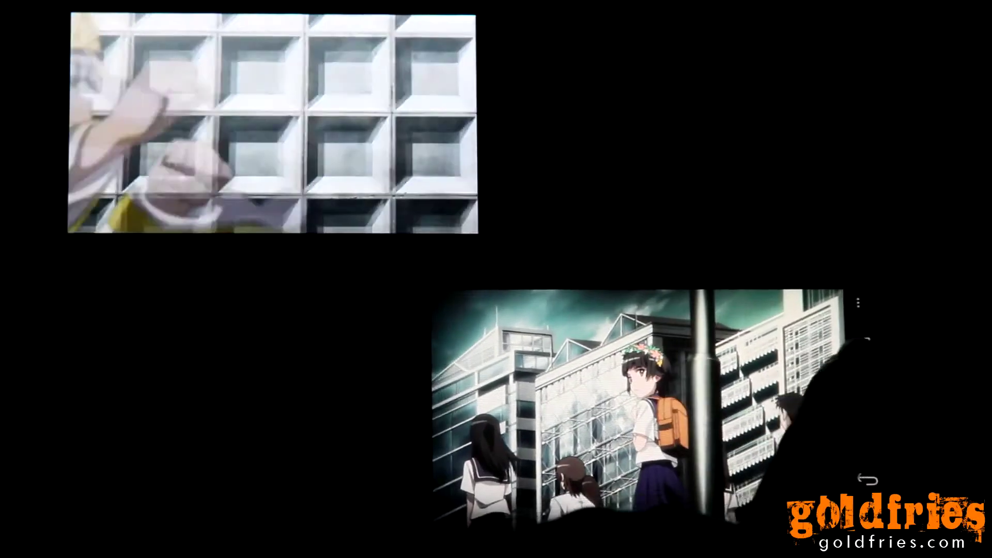
Bring up both players' controls and send the bottom phone back to its home screen
left_click(807, 387)
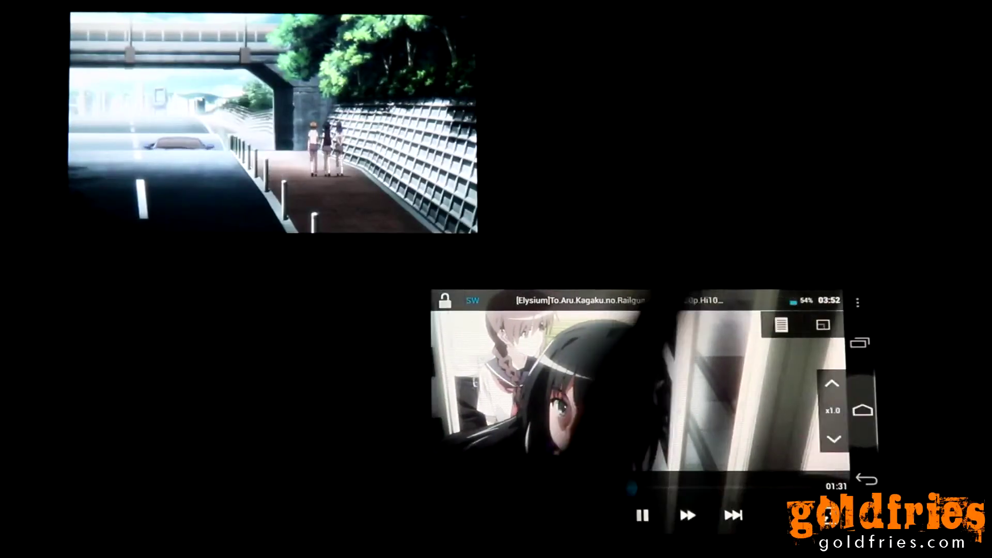
left_click(221, 101)
left_click(862, 410)
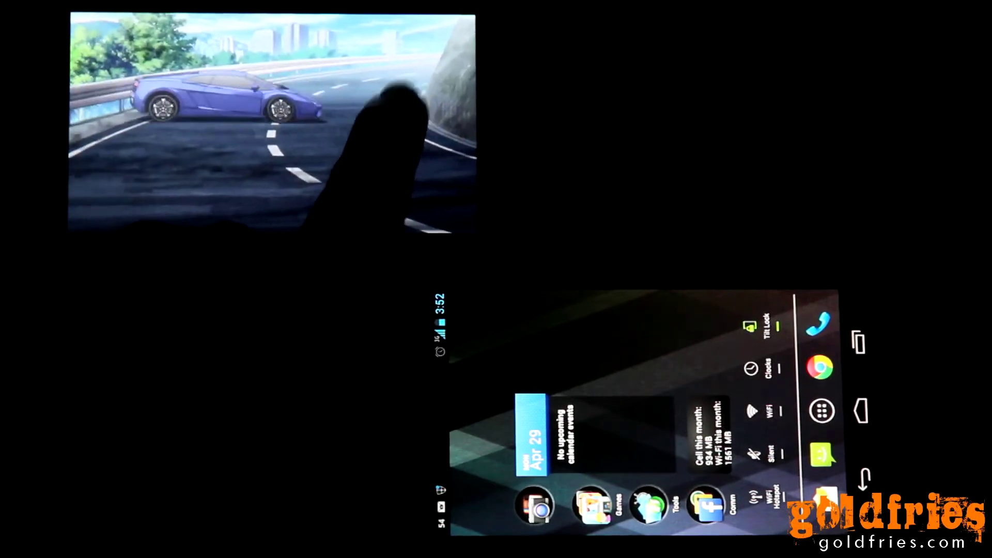
left_click(396, 101)
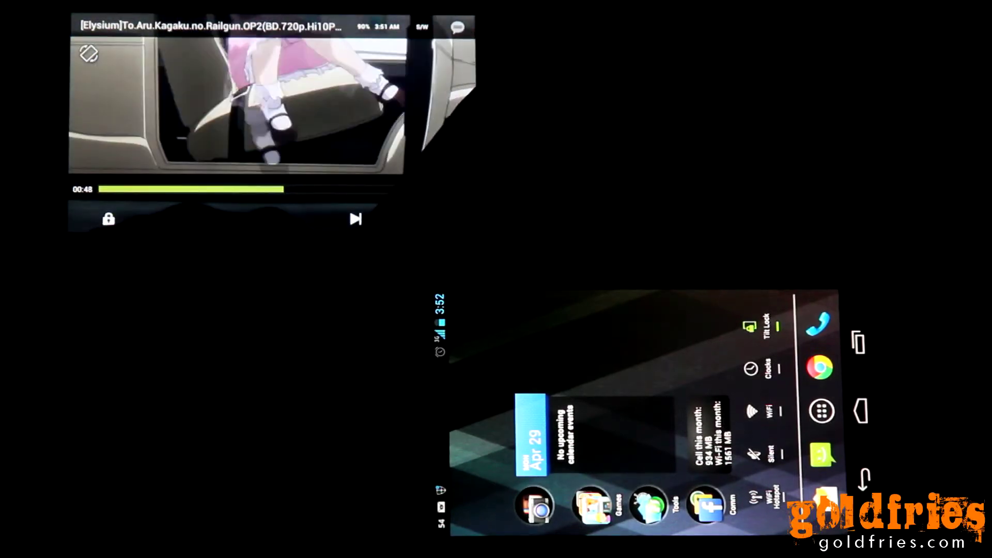